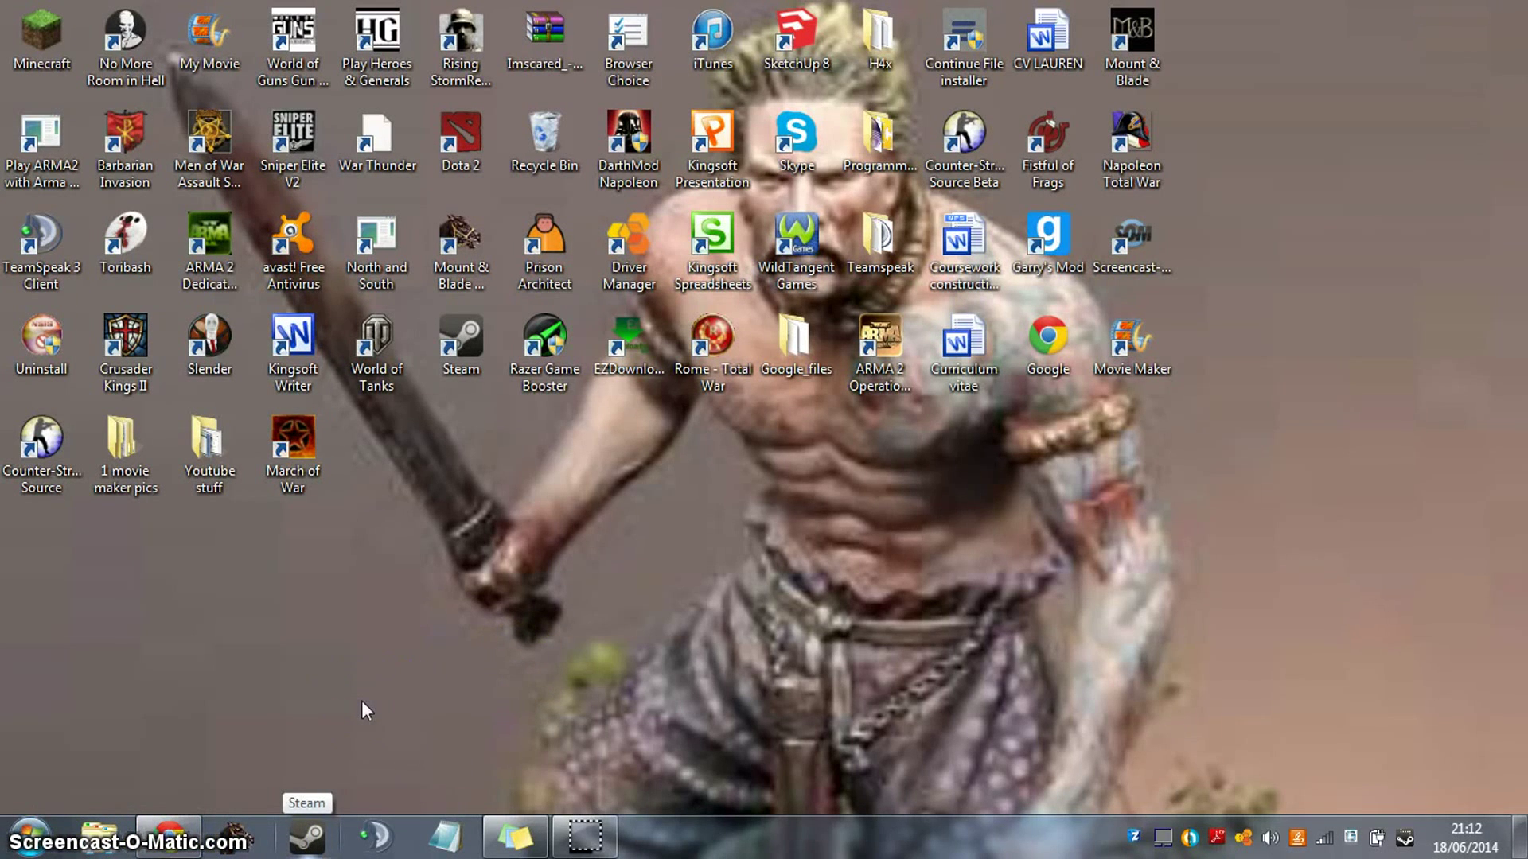
Launch Mount & Blade: Warband through its CD key notice and open the video configuration for the Napoleonic Wars module.
left_click(237, 840)
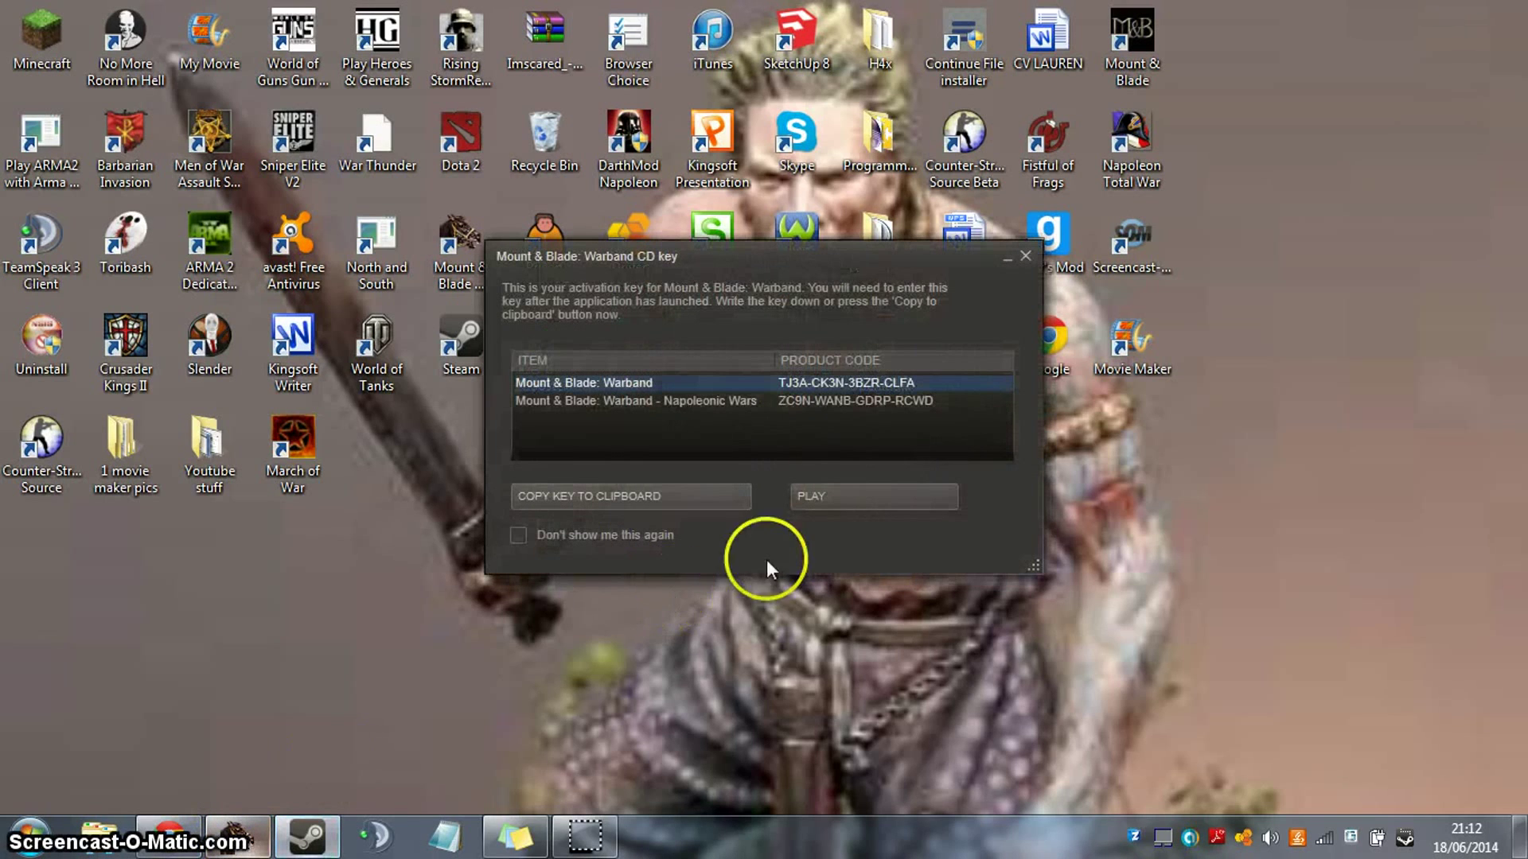
left_click(846, 494)
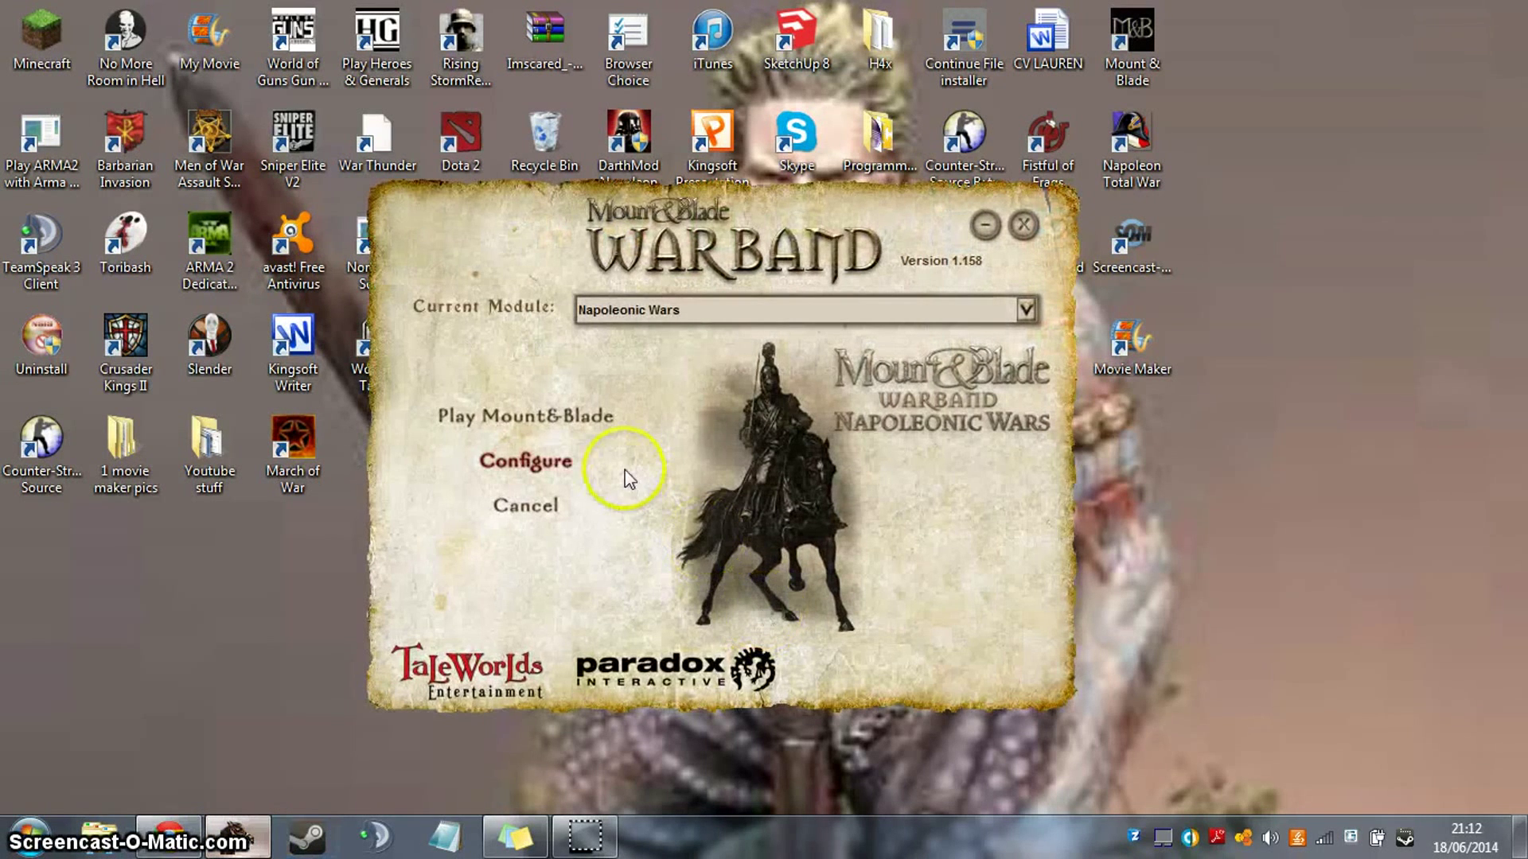
left_click(551, 470)
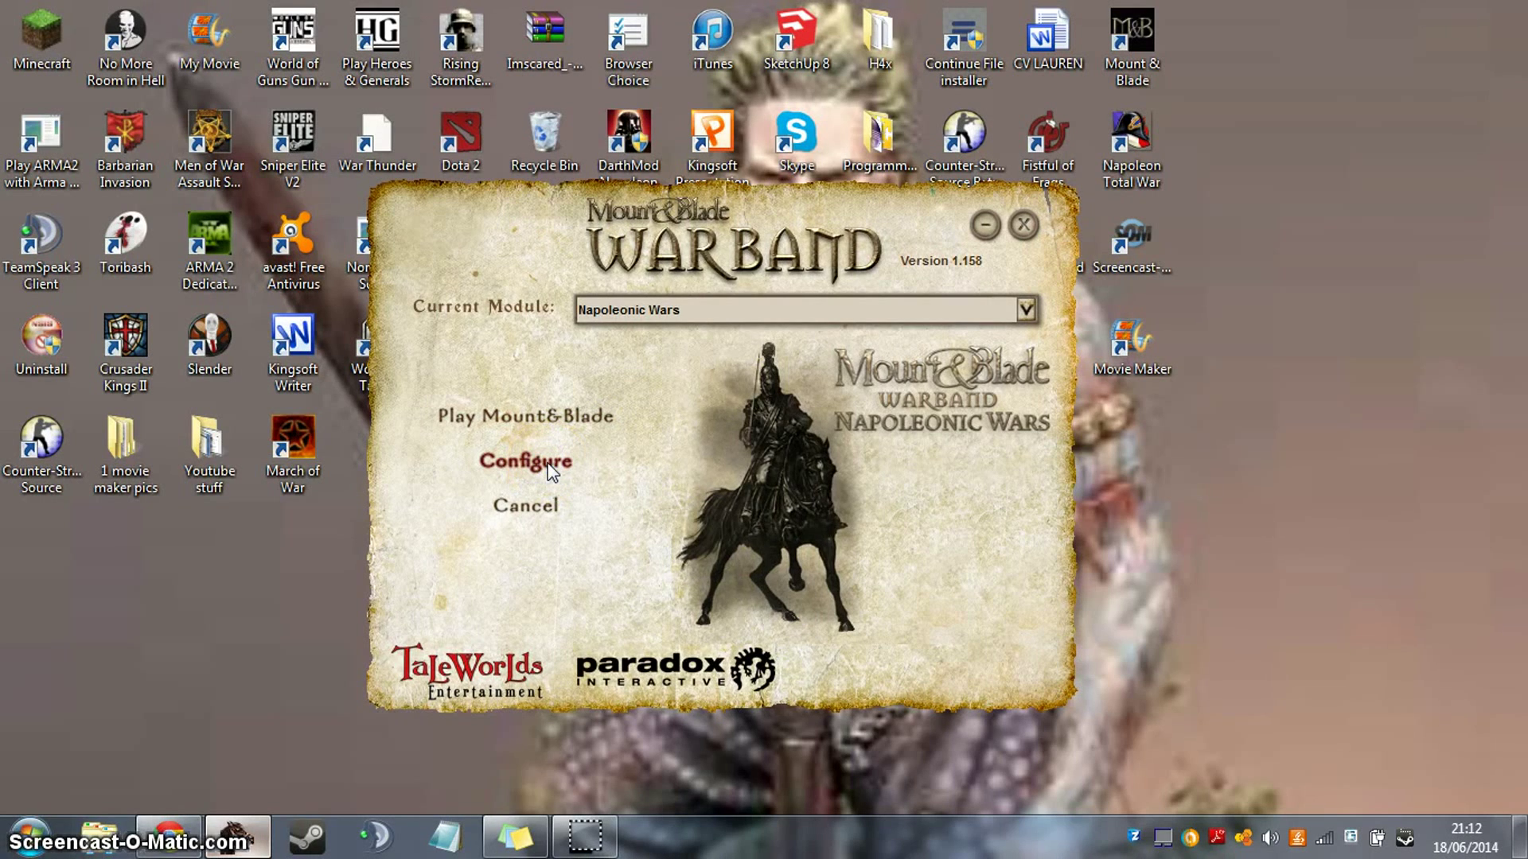
left_click(557, 356)
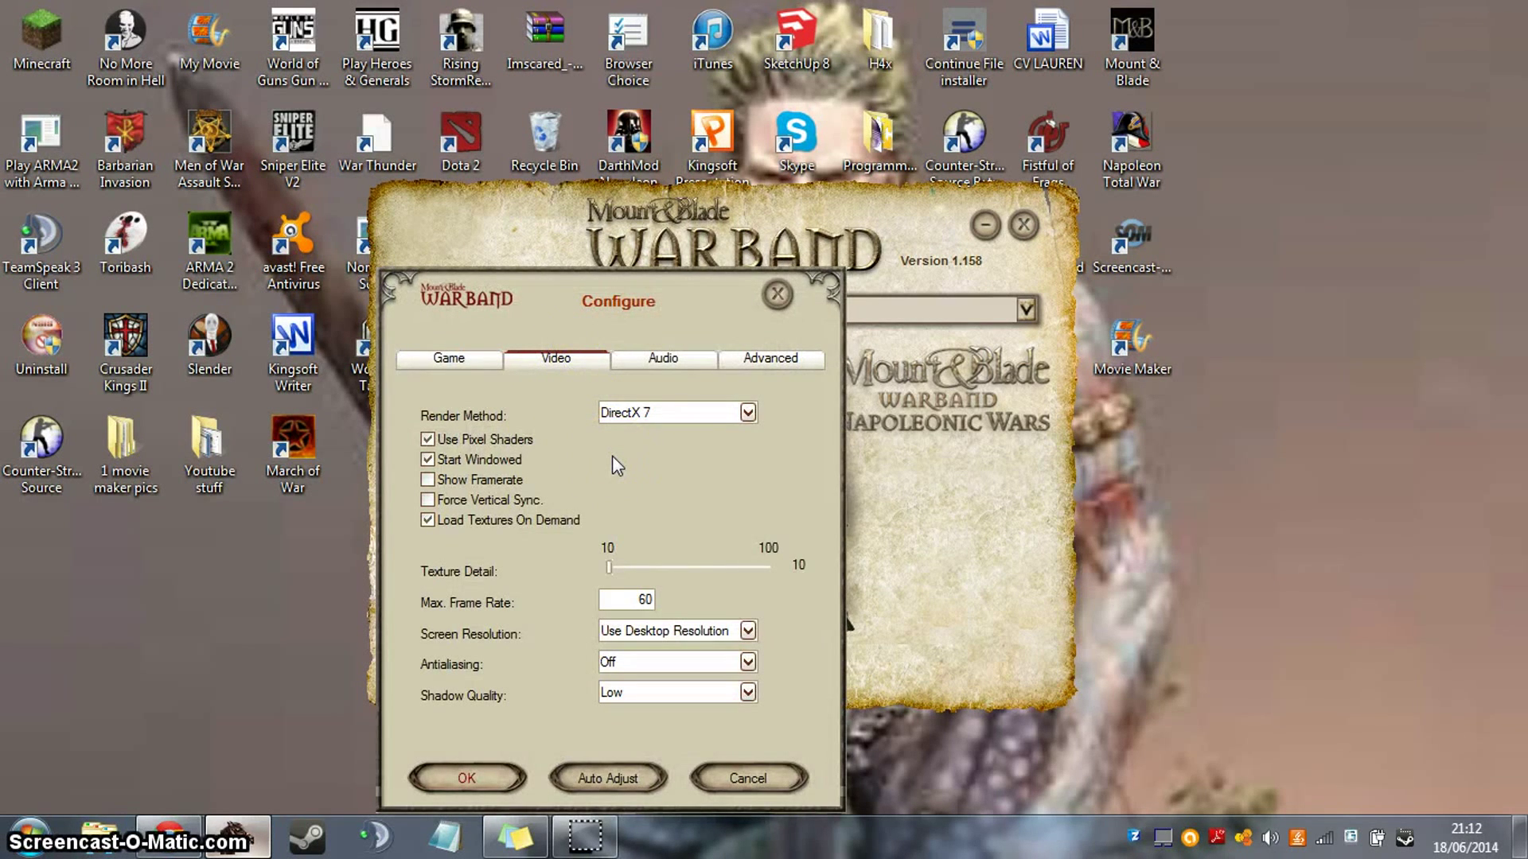
Choose DirectX 7 as the render method and keep the texture detail at 10.
left_click(747, 412)
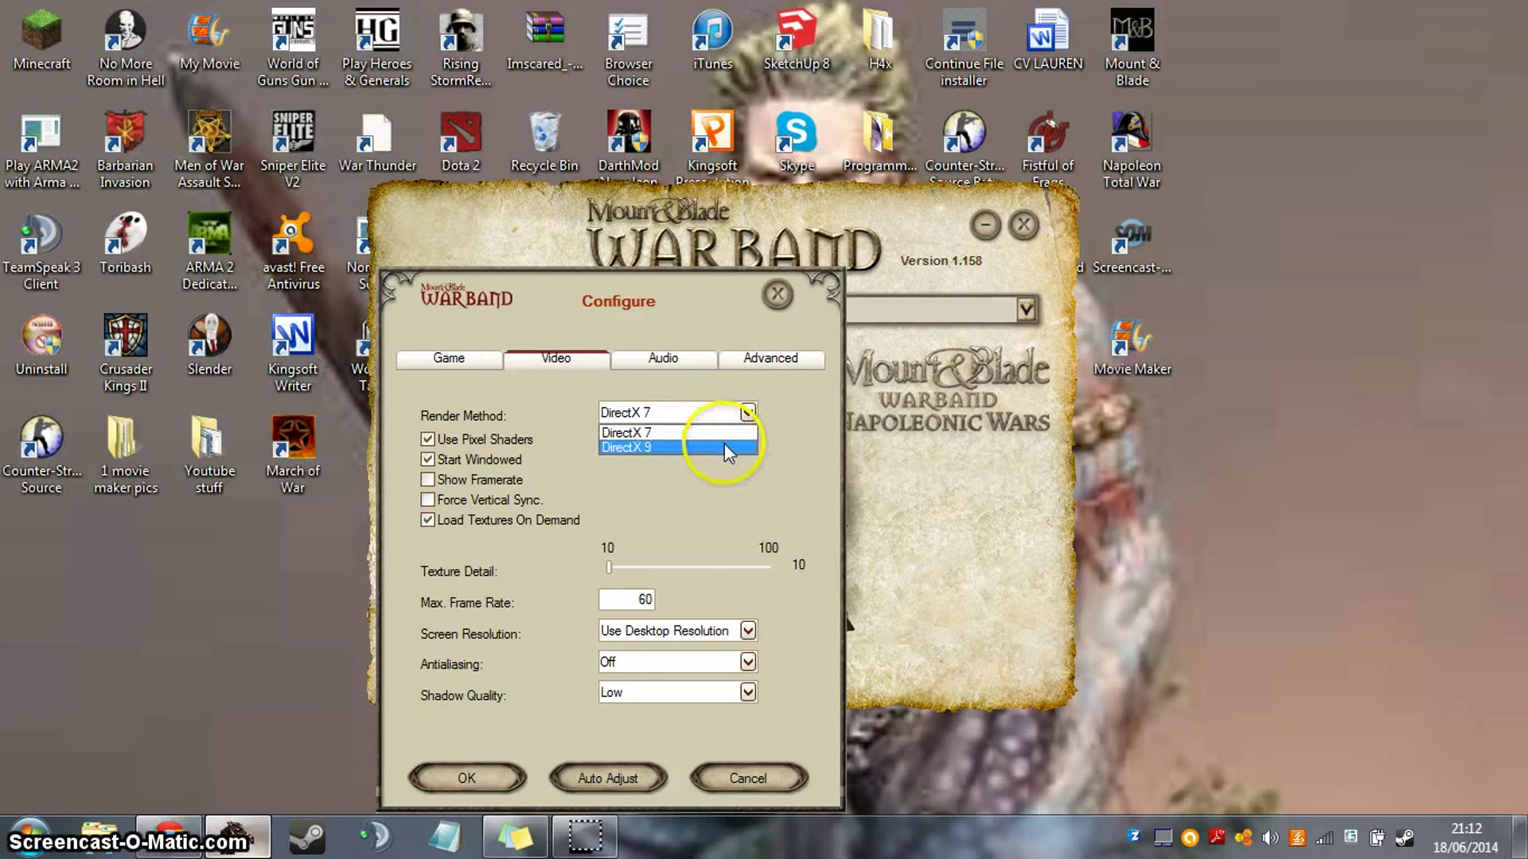
left_click(735, 428)
left_click(741, 414)
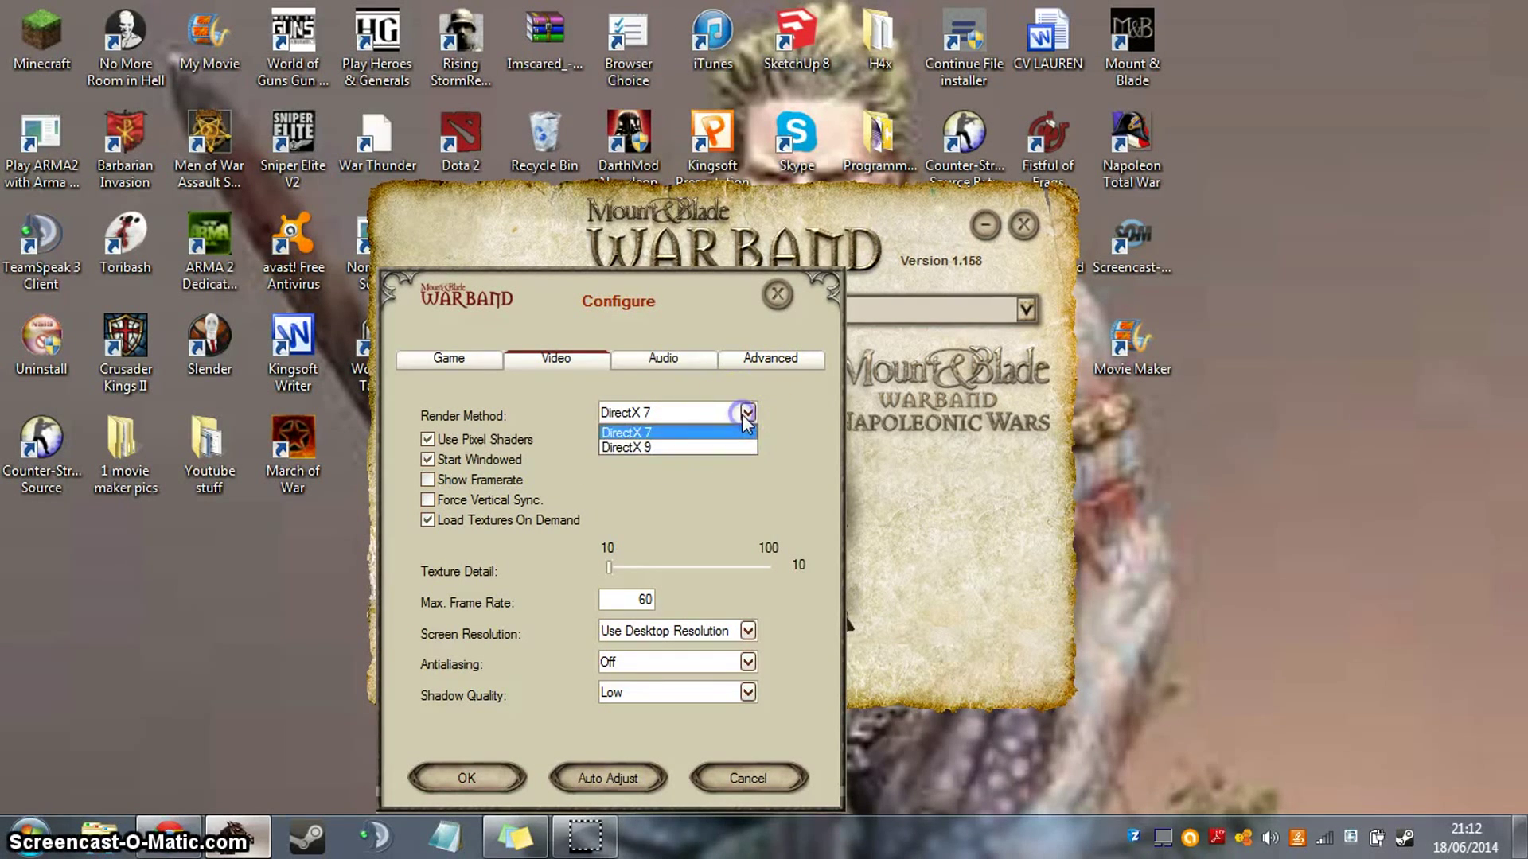
left_click(742, 414)
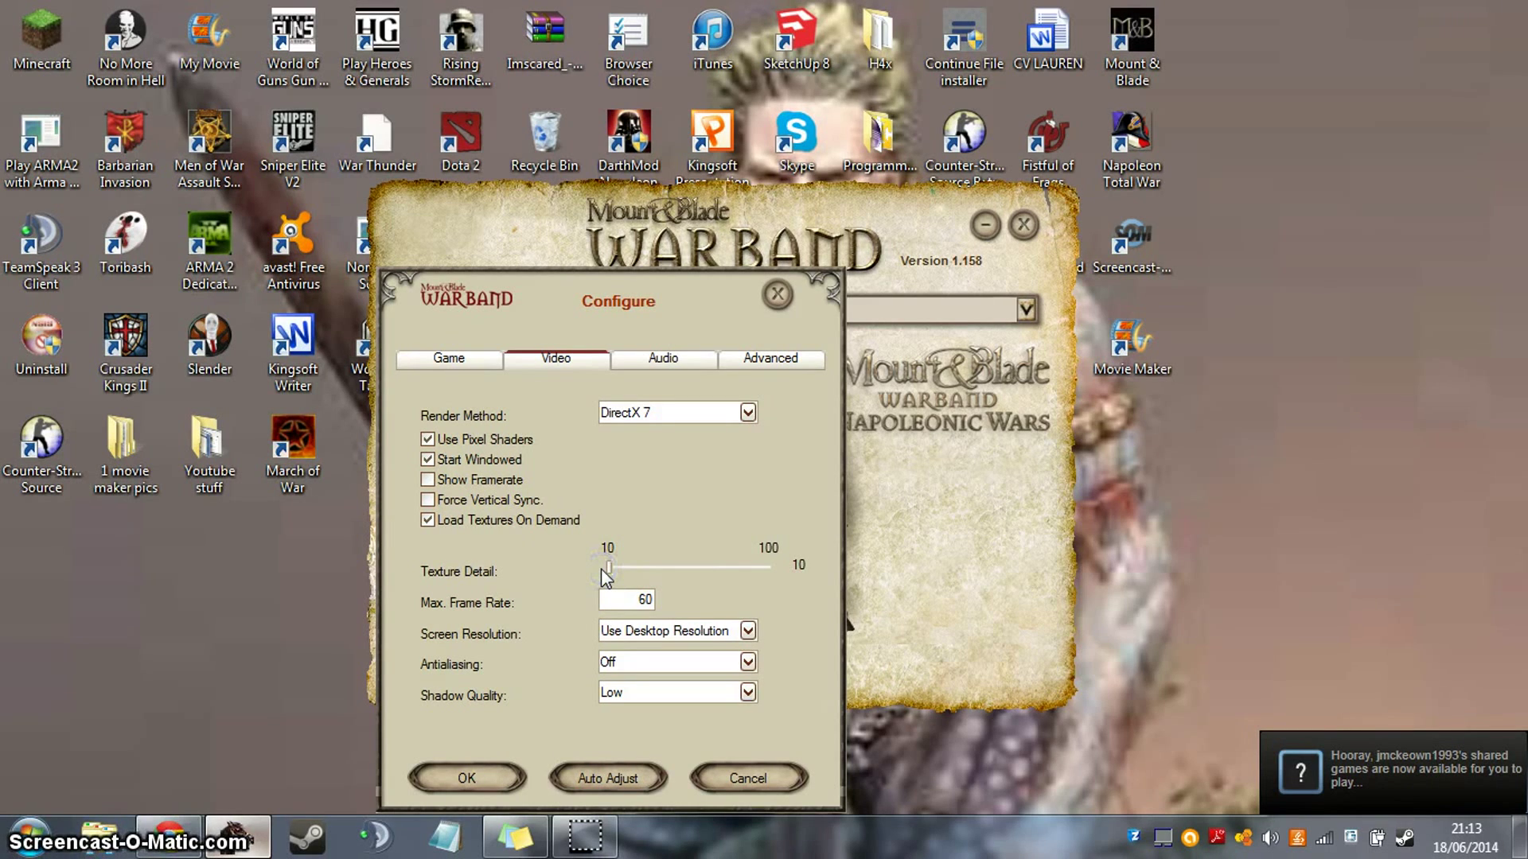
left_click_drag(600, 568, 634, 567)
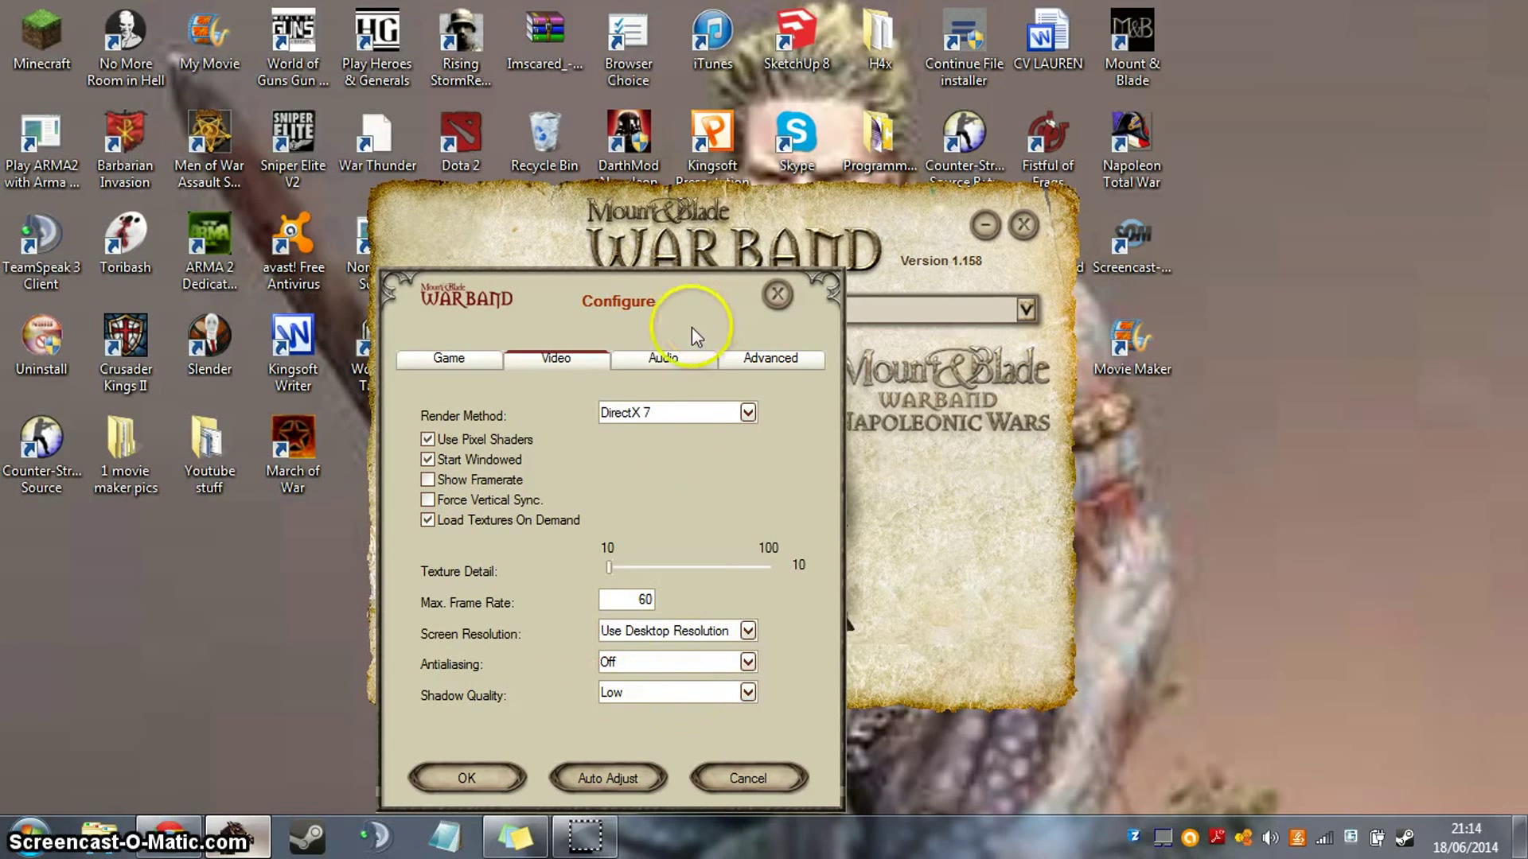
Check the Advanced and Game settings, then accept the configuration and start the game.
left_click(776, 356)
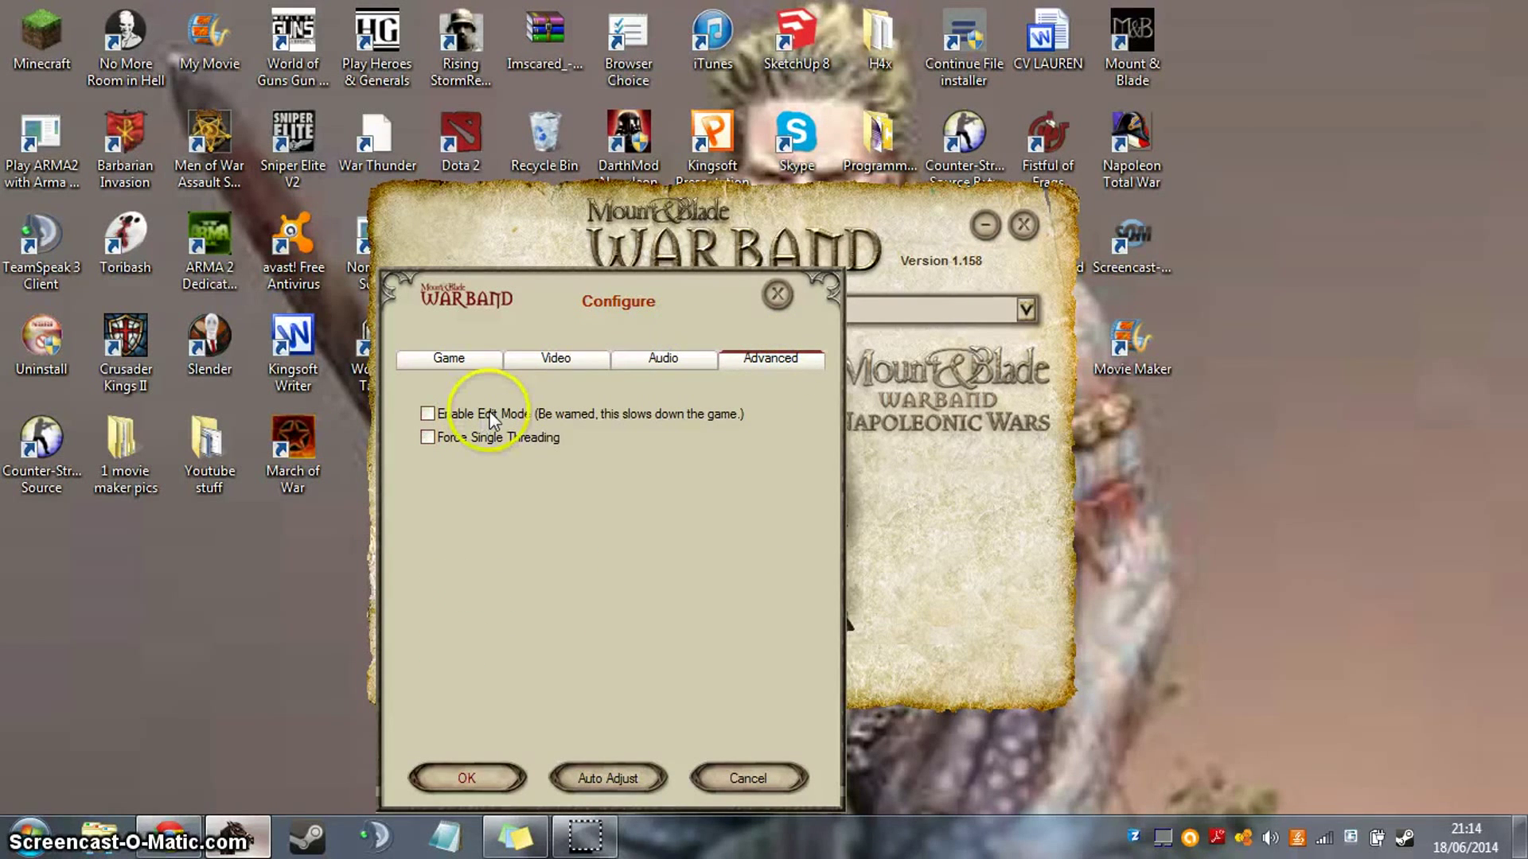
left_click(581, 361)
left_click(453, 360)
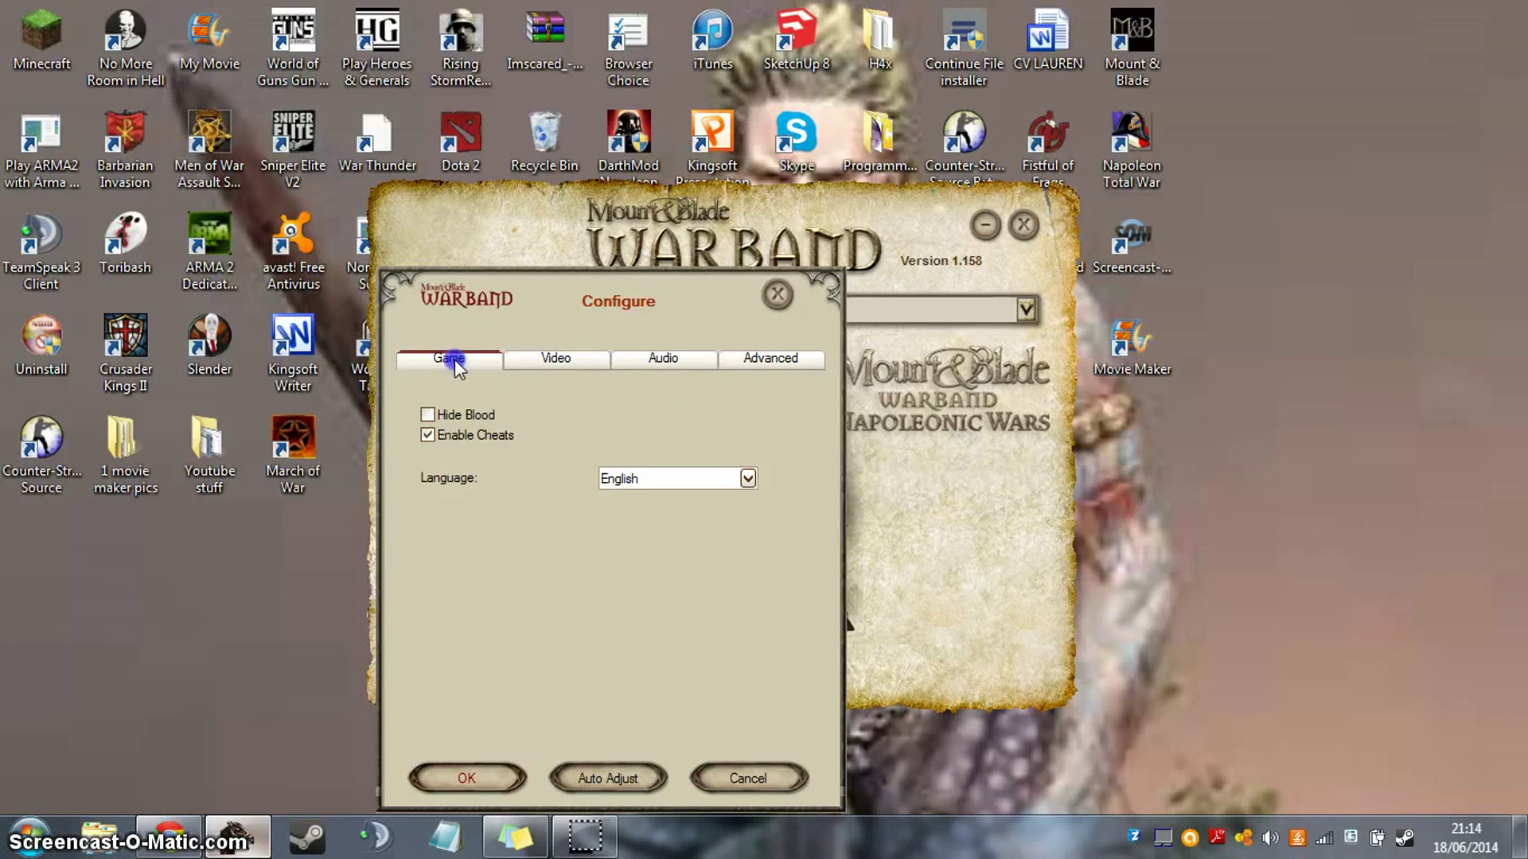
left_click(473, 783)
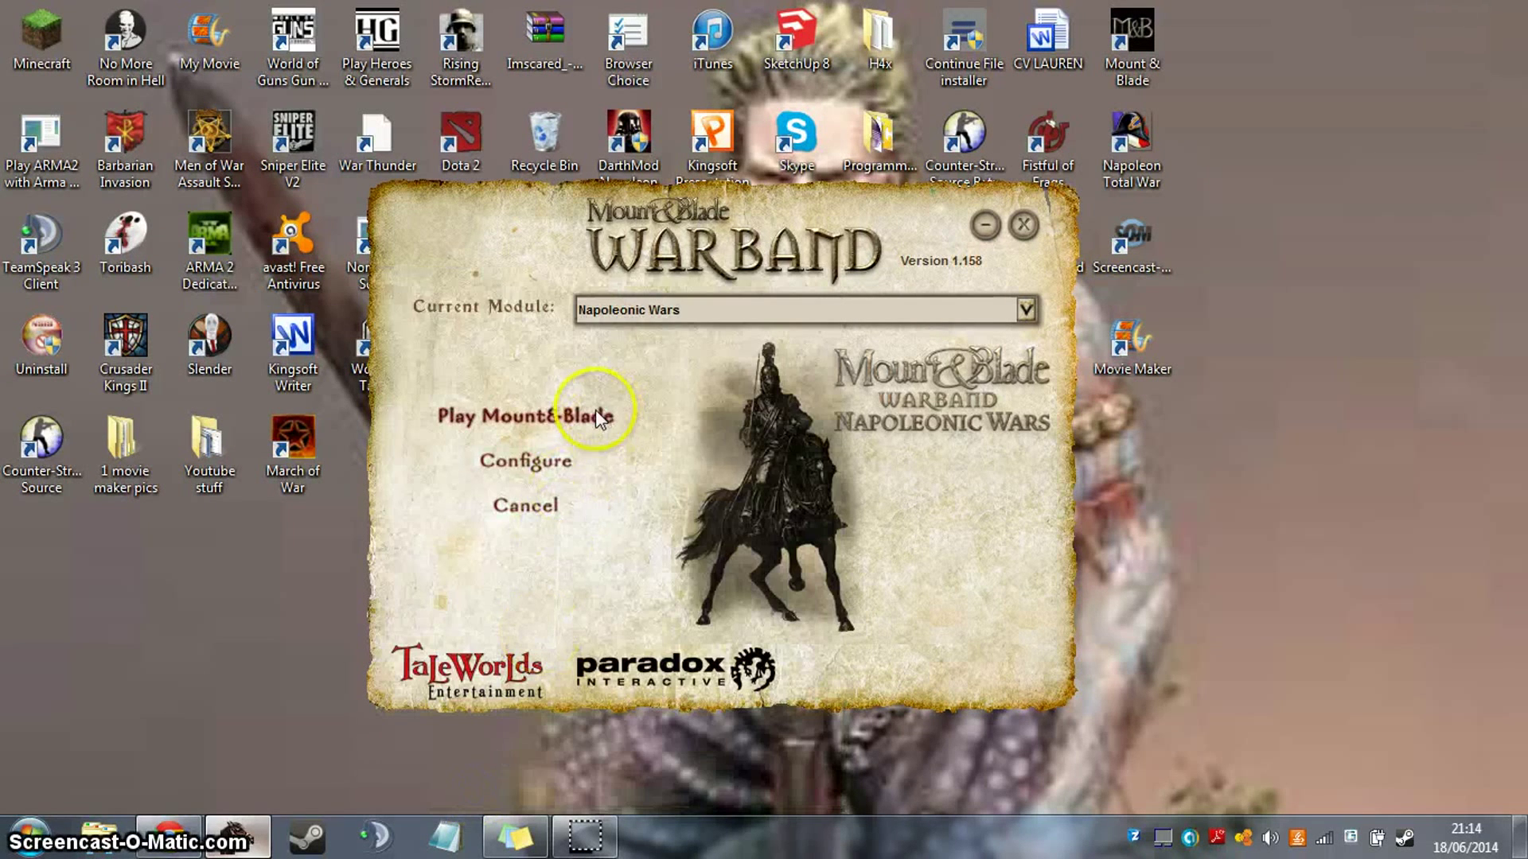
left_click(575, 424)
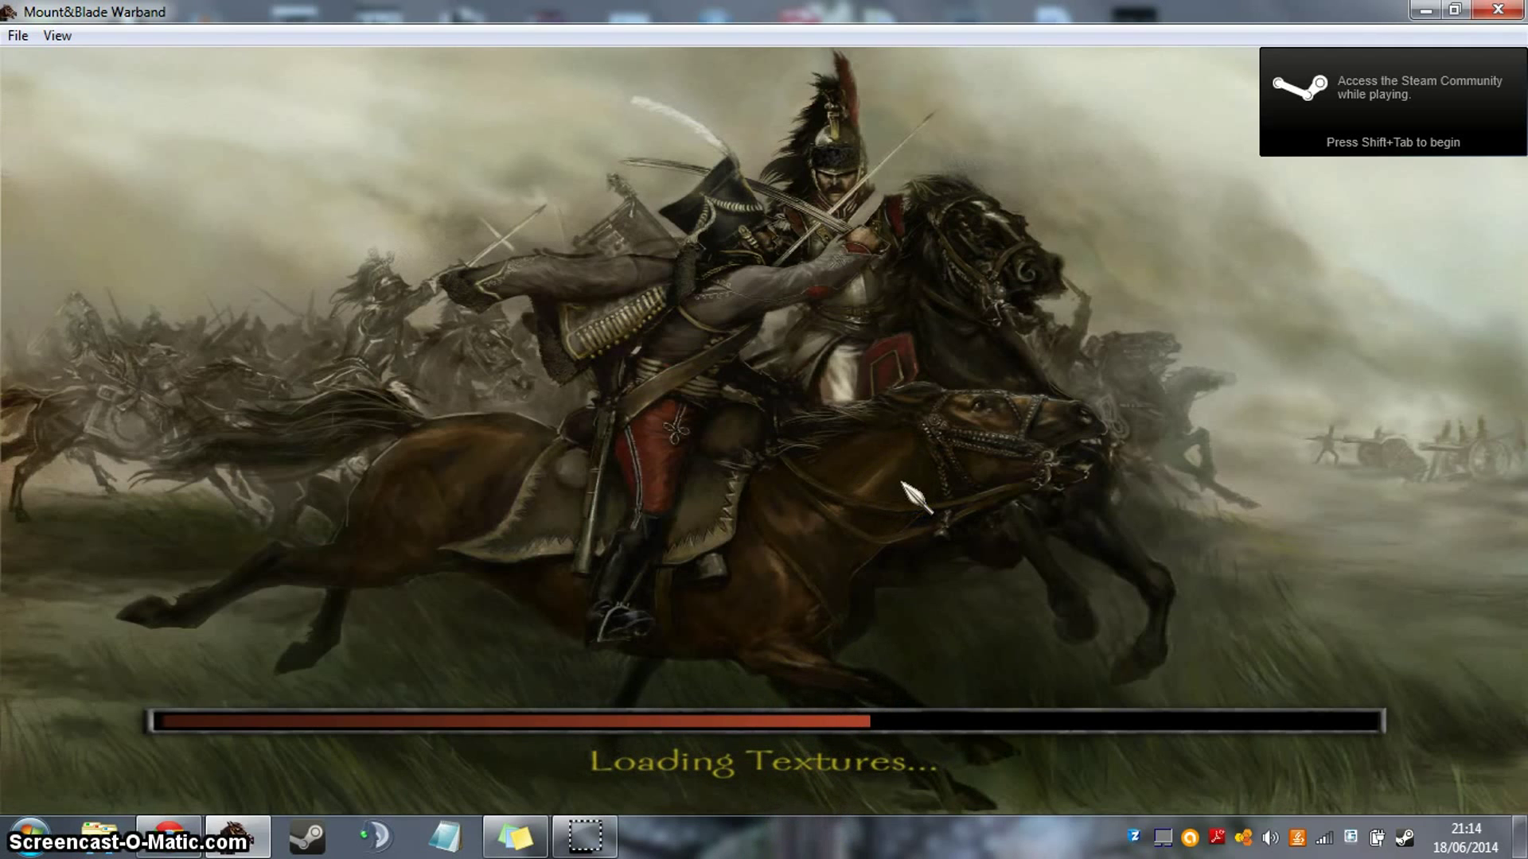
Open Windows Task Manager and set the priority of the mb_warband.exe process to High, confirming the change.
key("ctrl+shift+Escape")
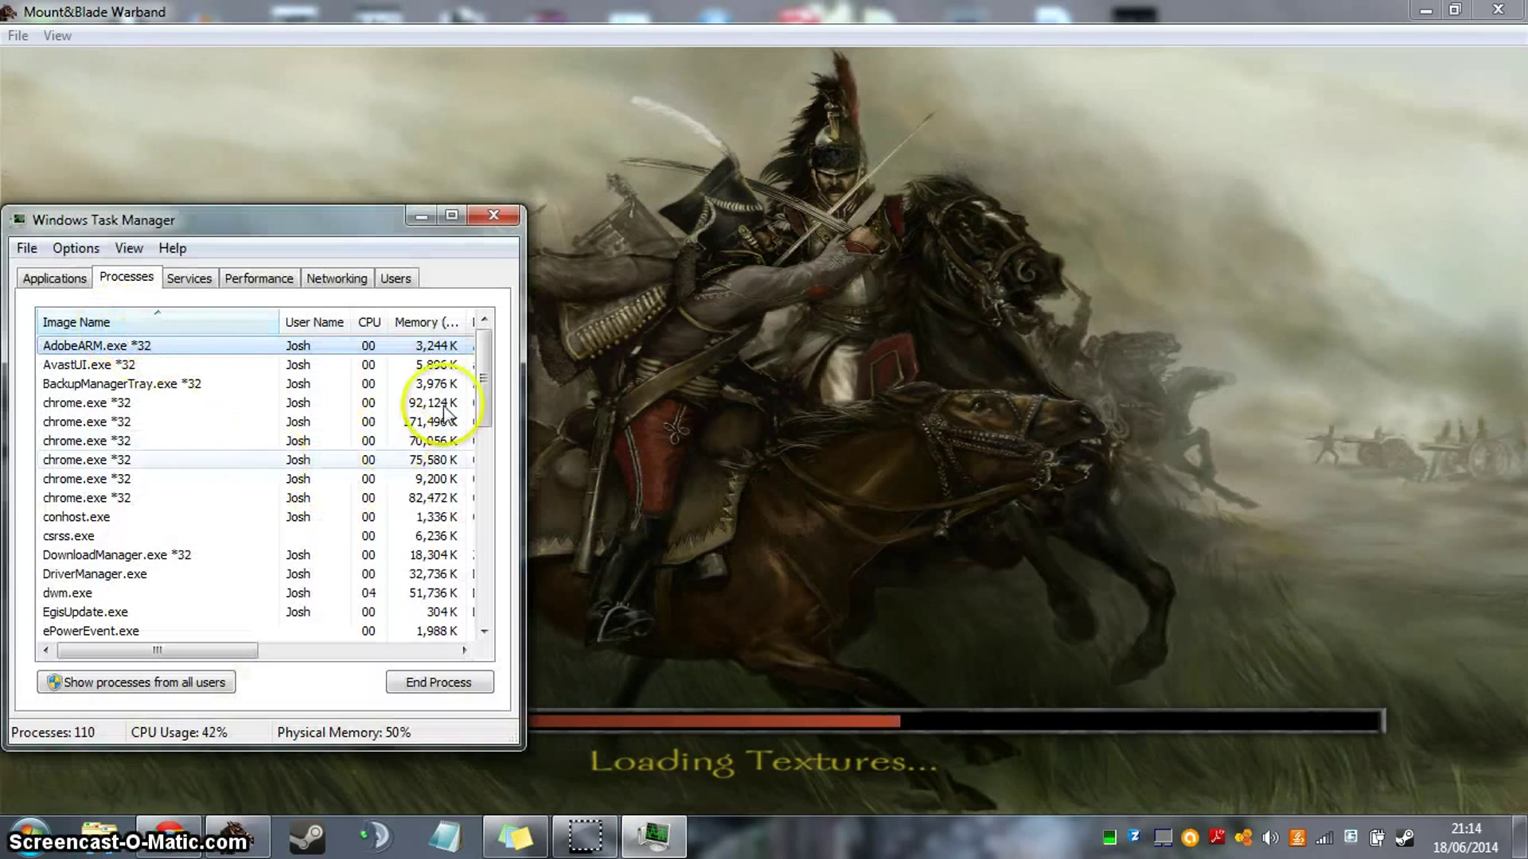
left_click_drag(483, 374, 471, 532)
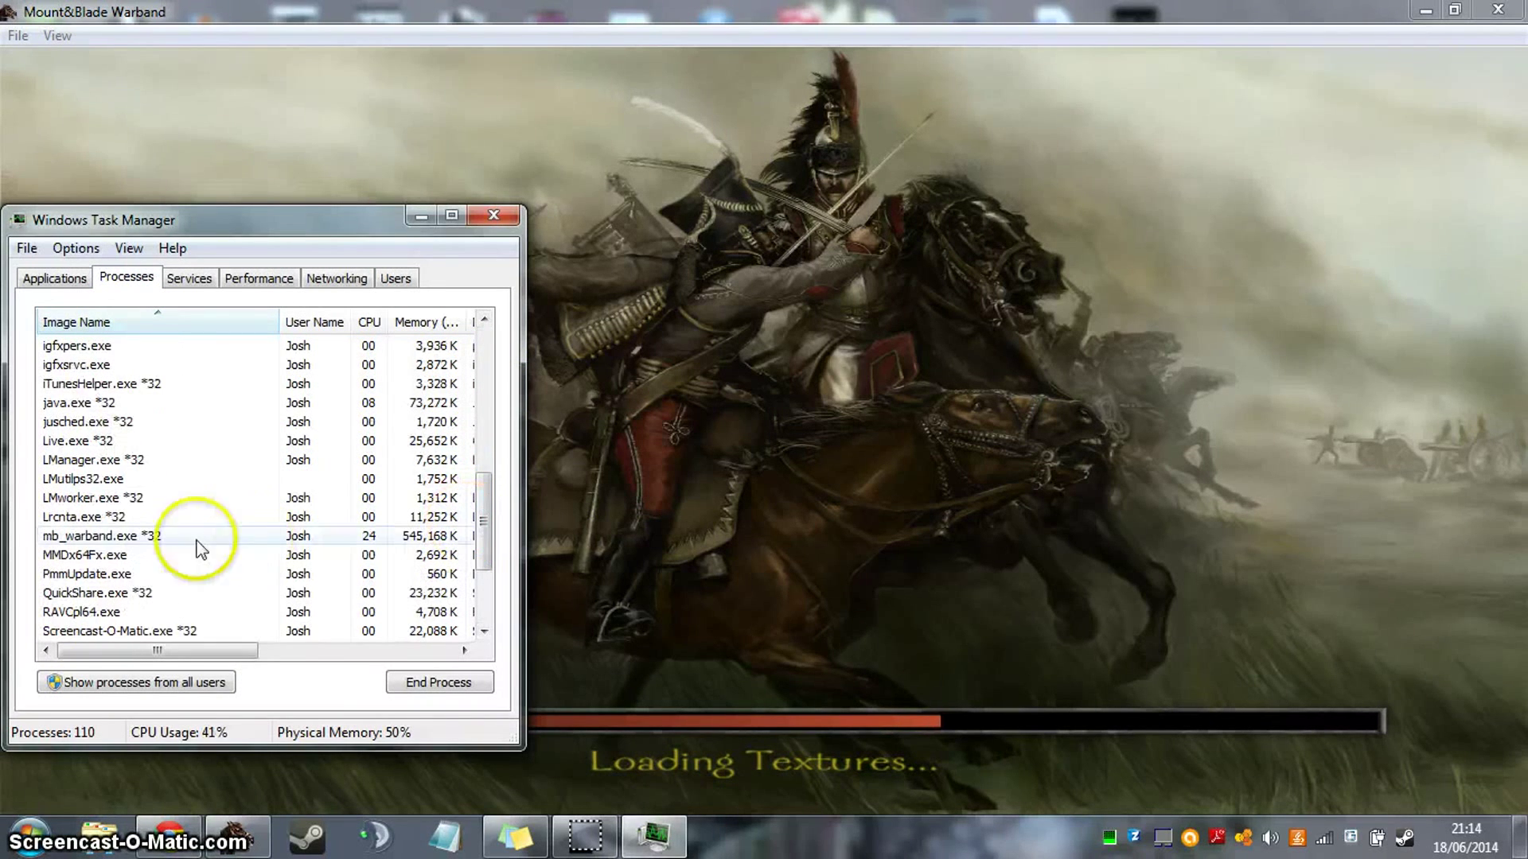
left_click(110, 539)
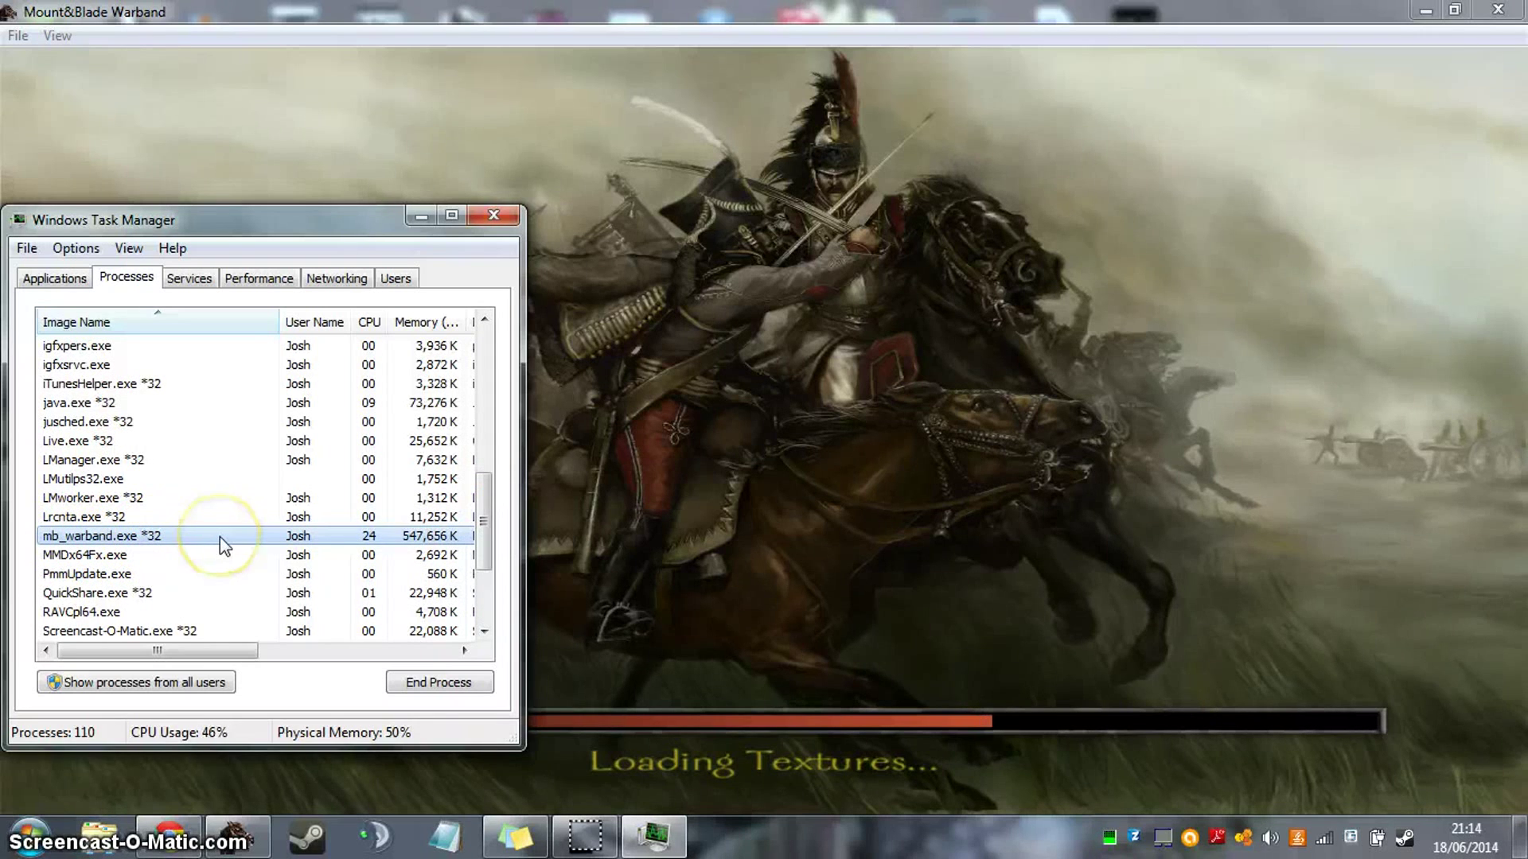
mouse_move(220, 536)
left_mouse_down()
mouse_move(406, 535)
mouse_move(418, 549)
mouse_move(221, 546)
left_mouse_up()
right_click(191, 540)
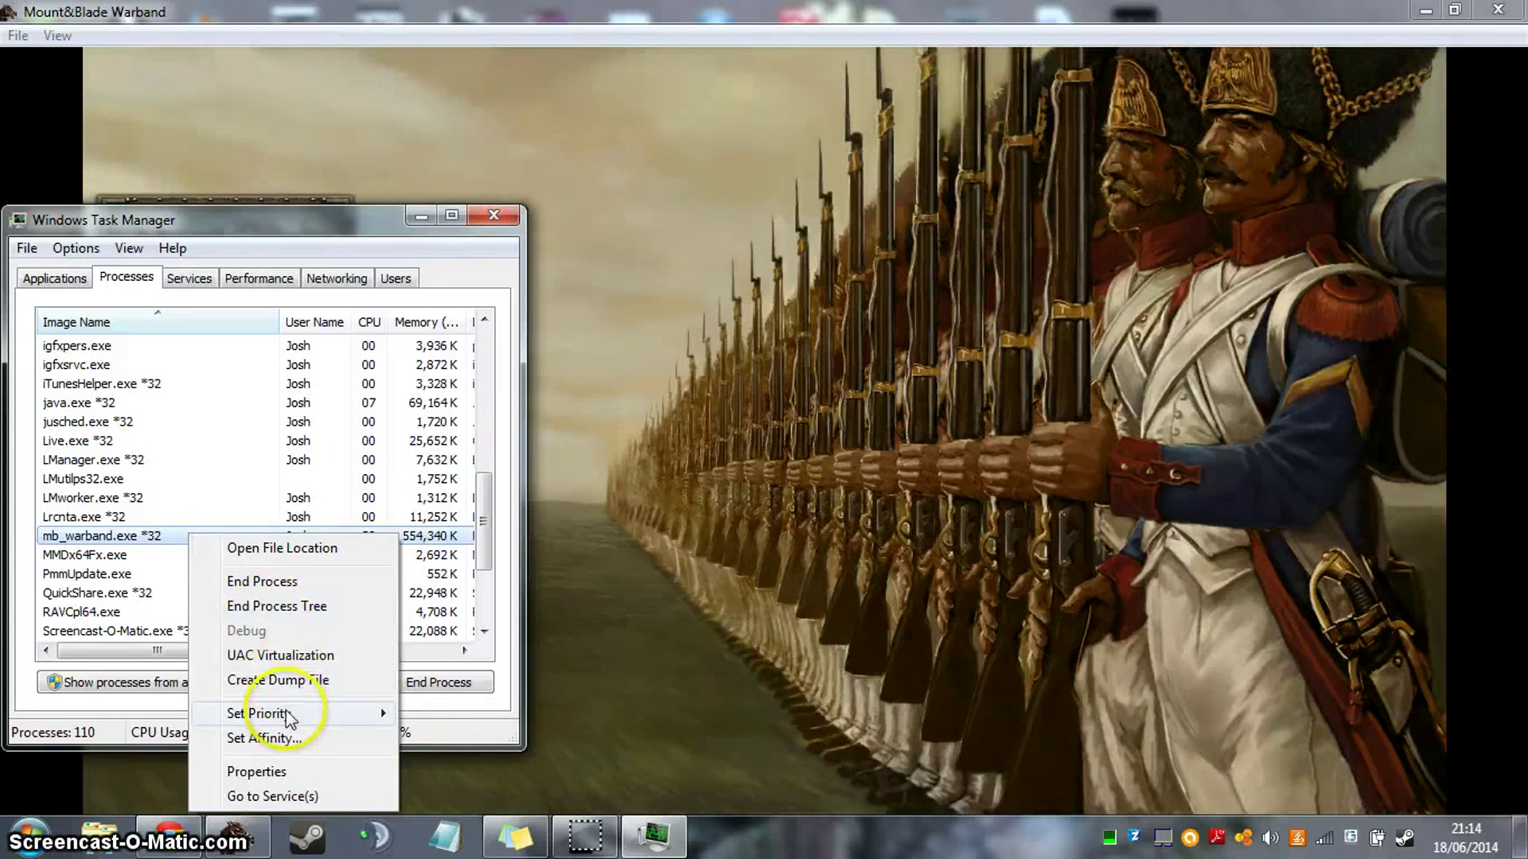
left_click(288, 716)
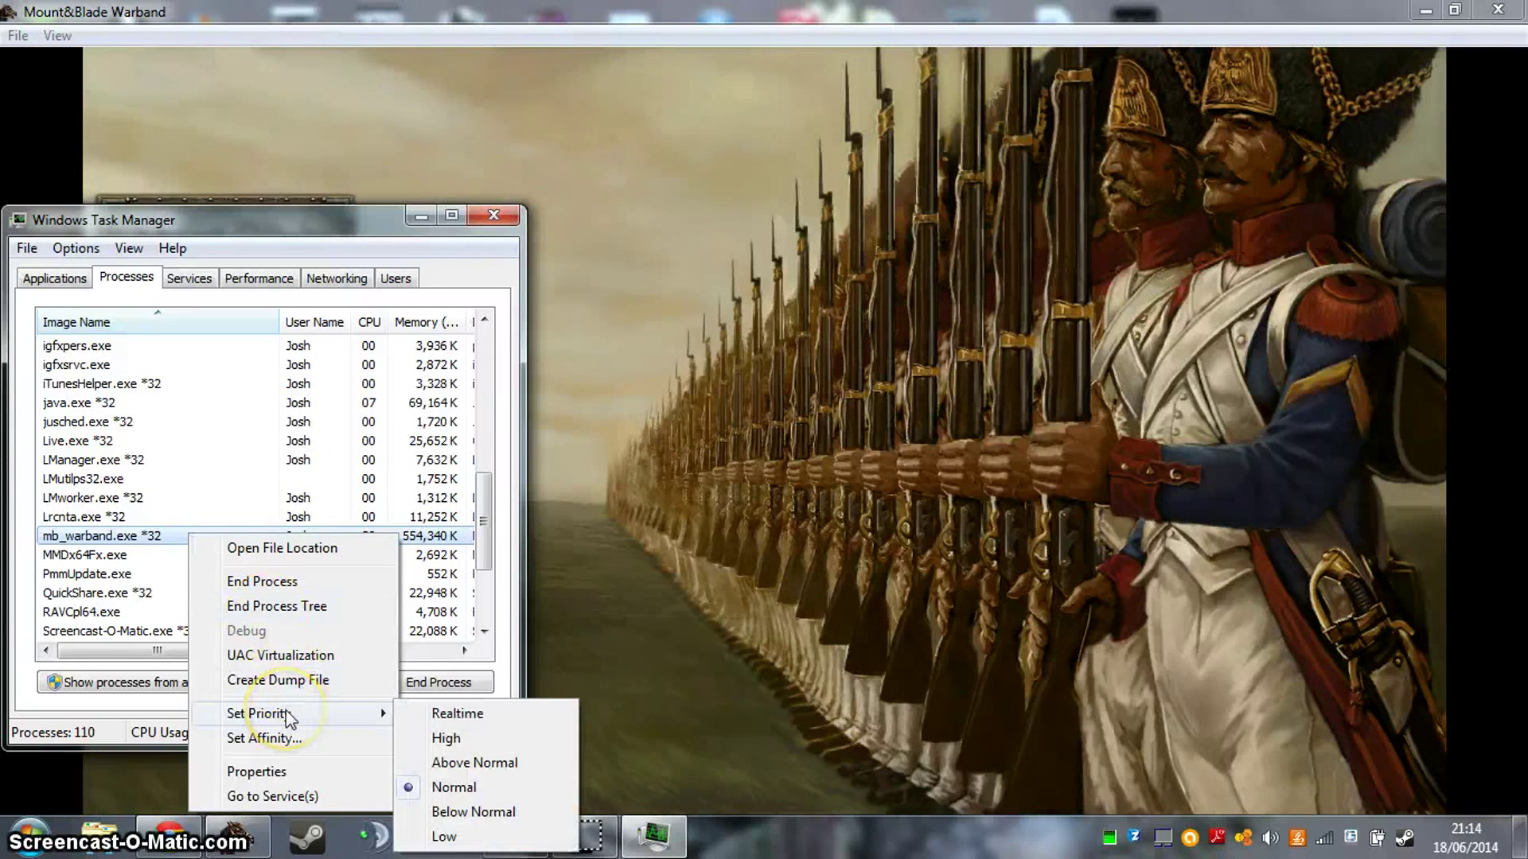
left_click(480, 736)
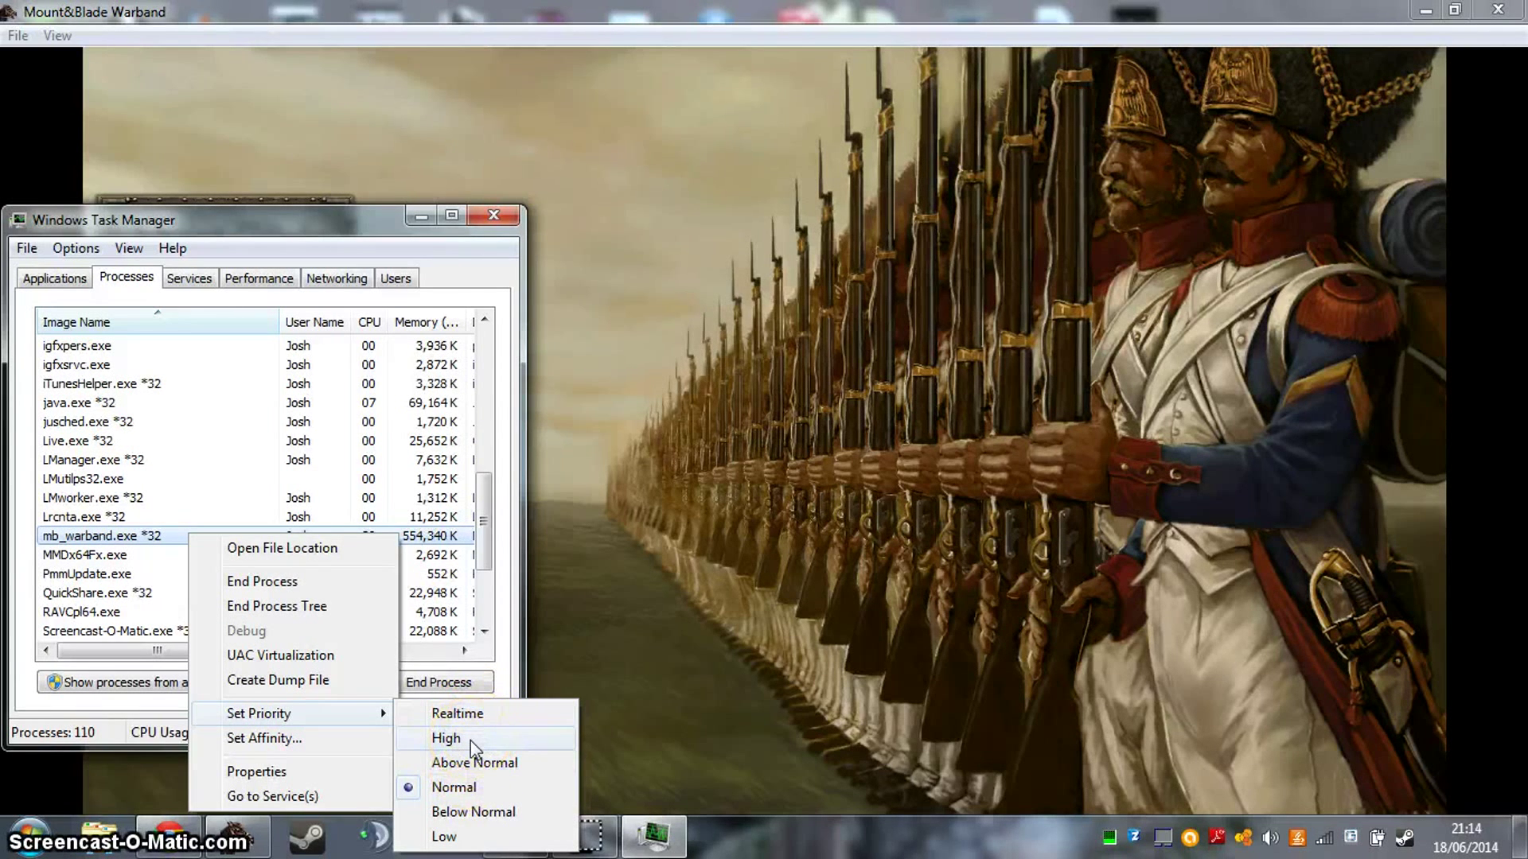
left_click(470, 740)
left_click(774, 451)
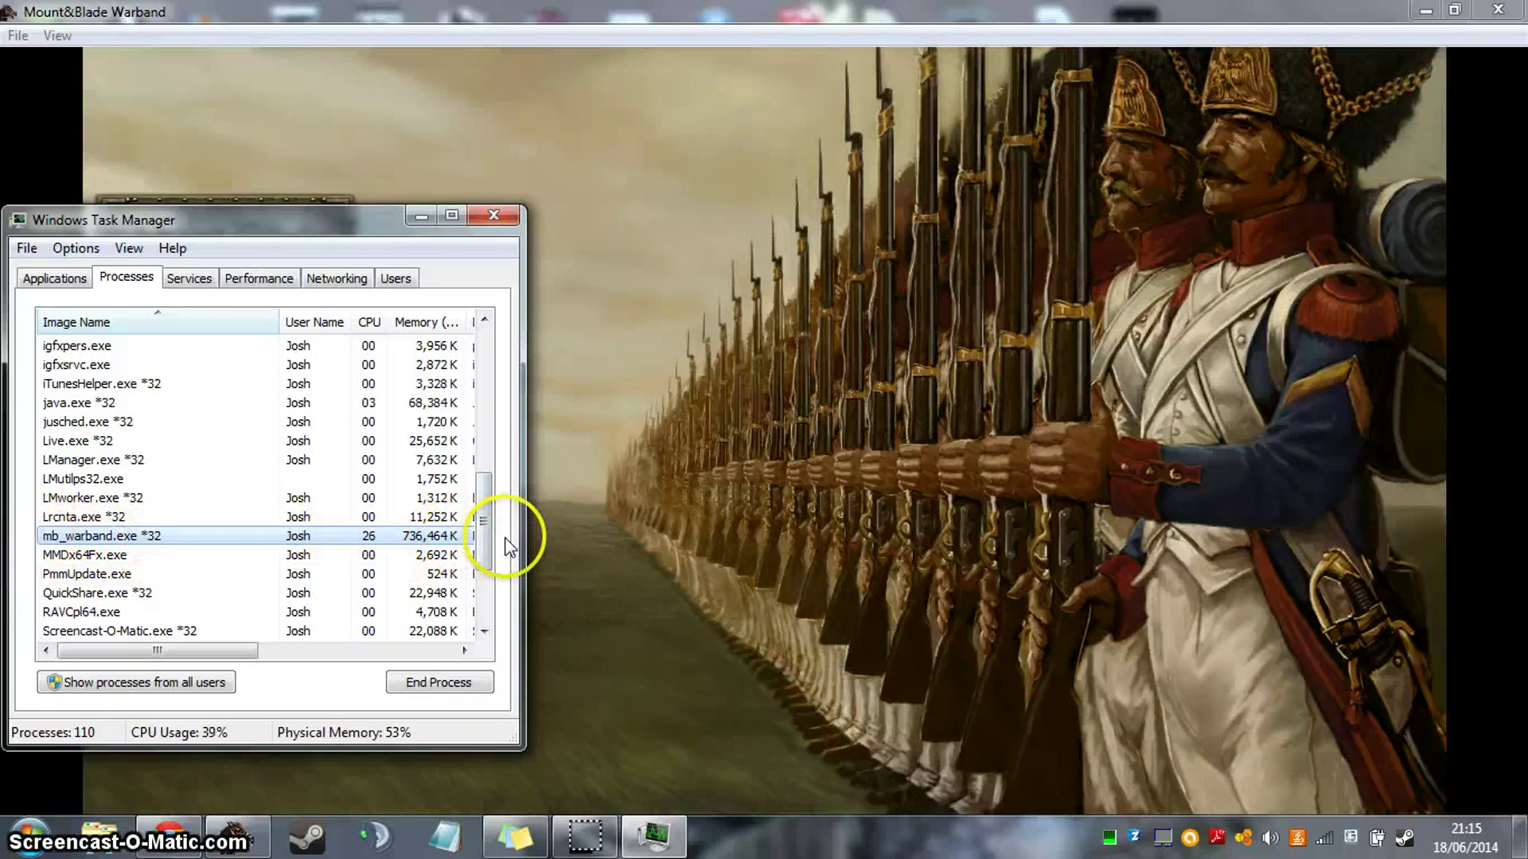
Locate the game's process from the Mount&Blade Warband entry among the running applications.
left_click(69, 277)
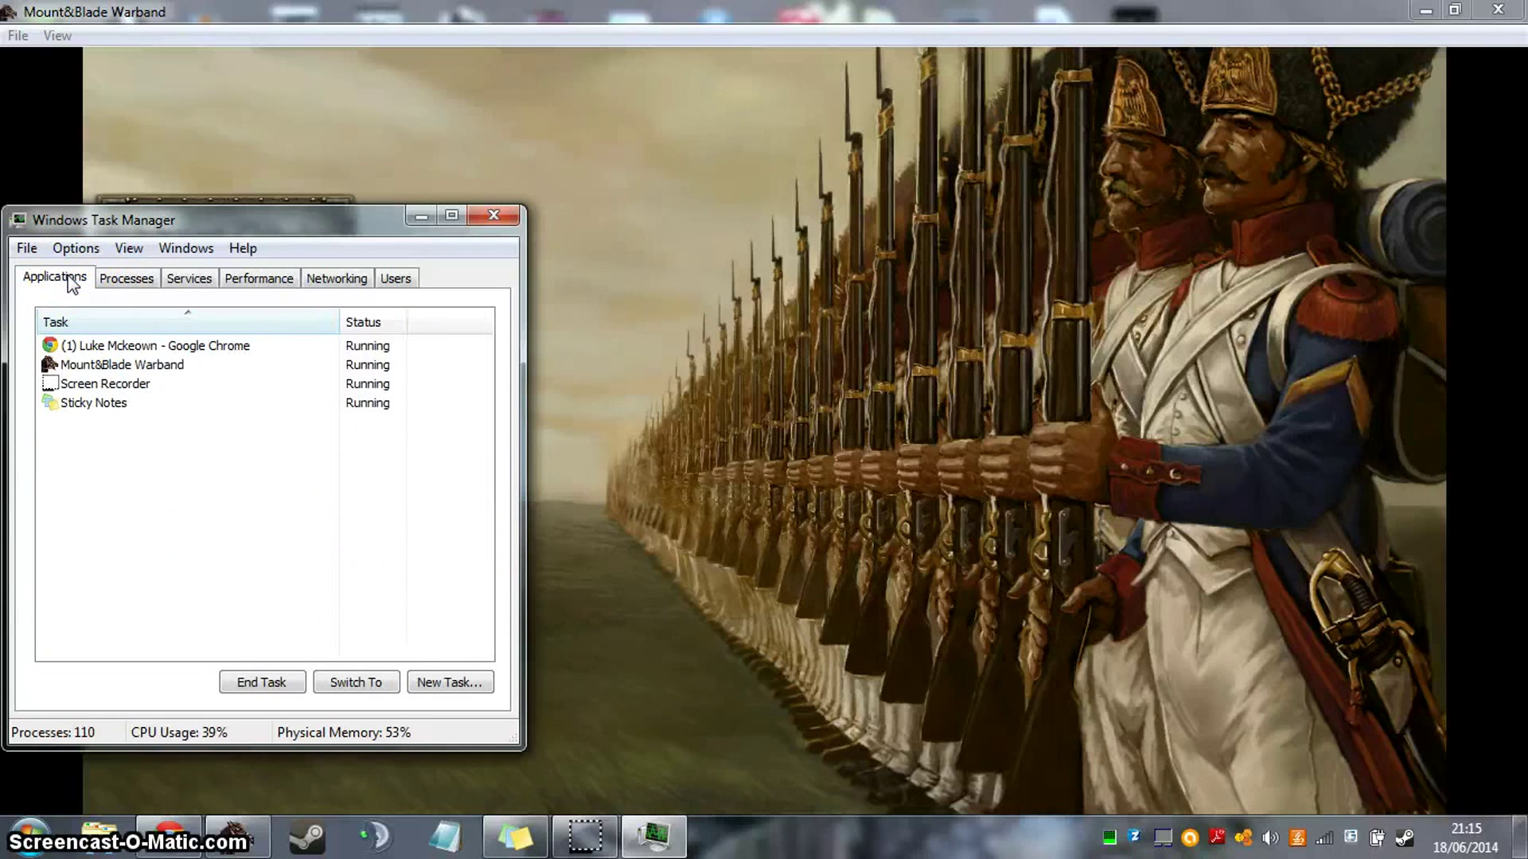
left_click(166, 366)
right_click(163, 368)
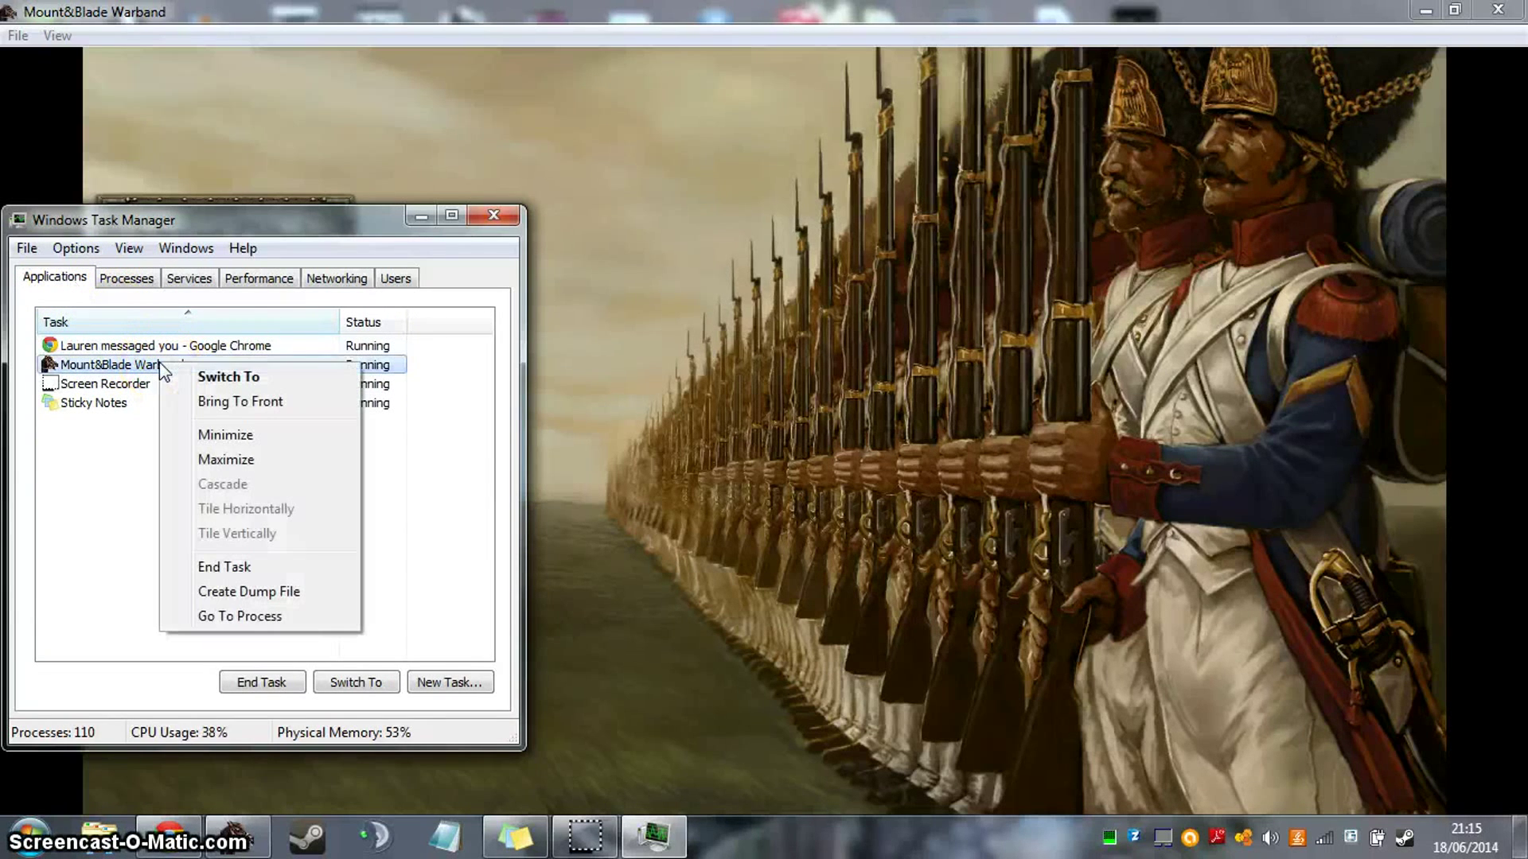
left_click(239, 618)
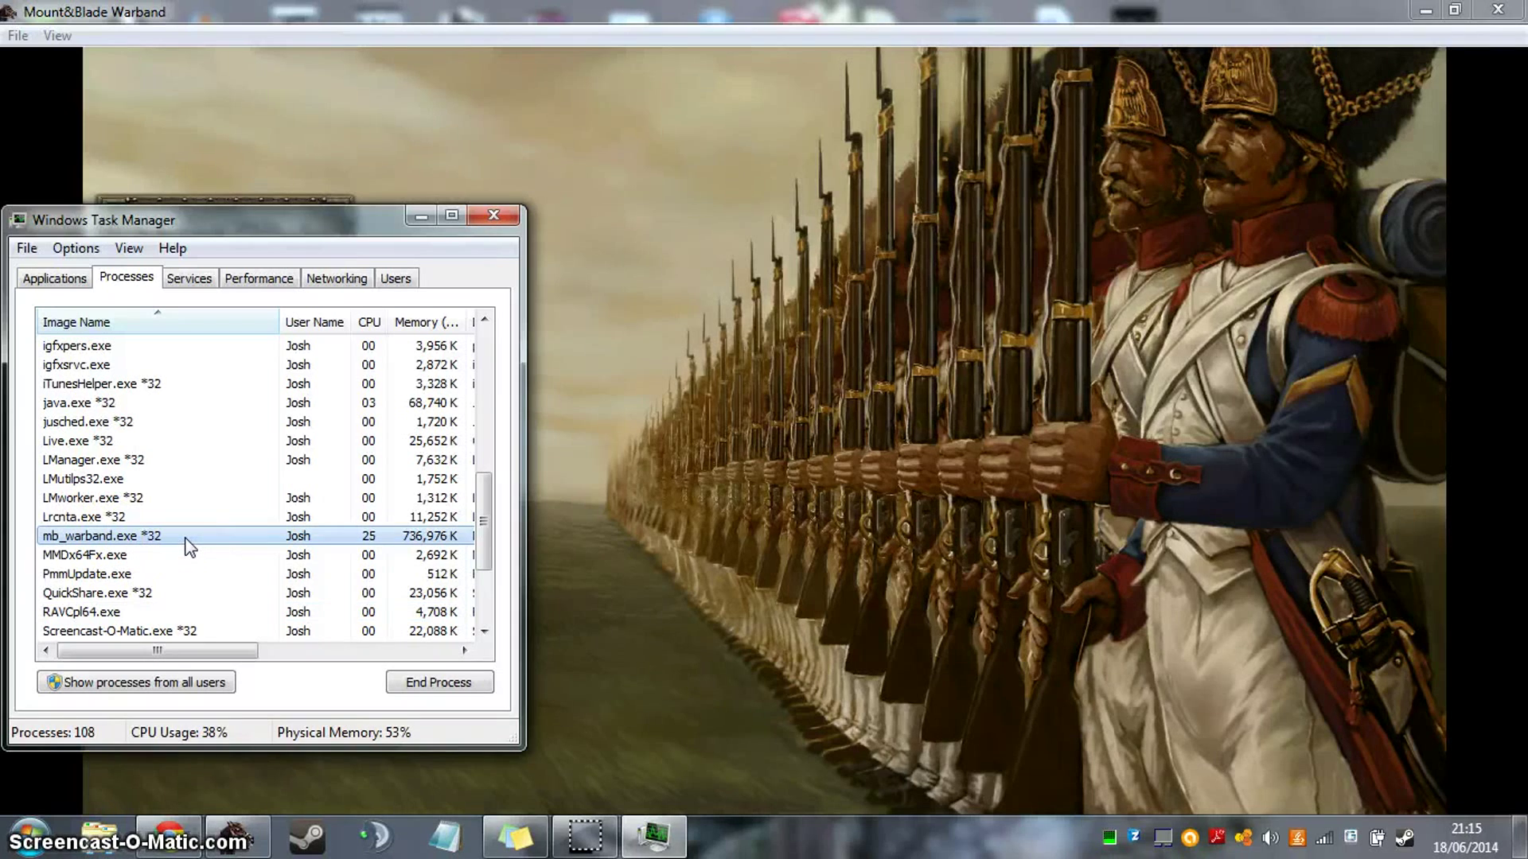
Check the priority setting of the mb_warband.exe process and close Task Manager to return to the game.
right_click(184, 537)
right_click(163, 532)
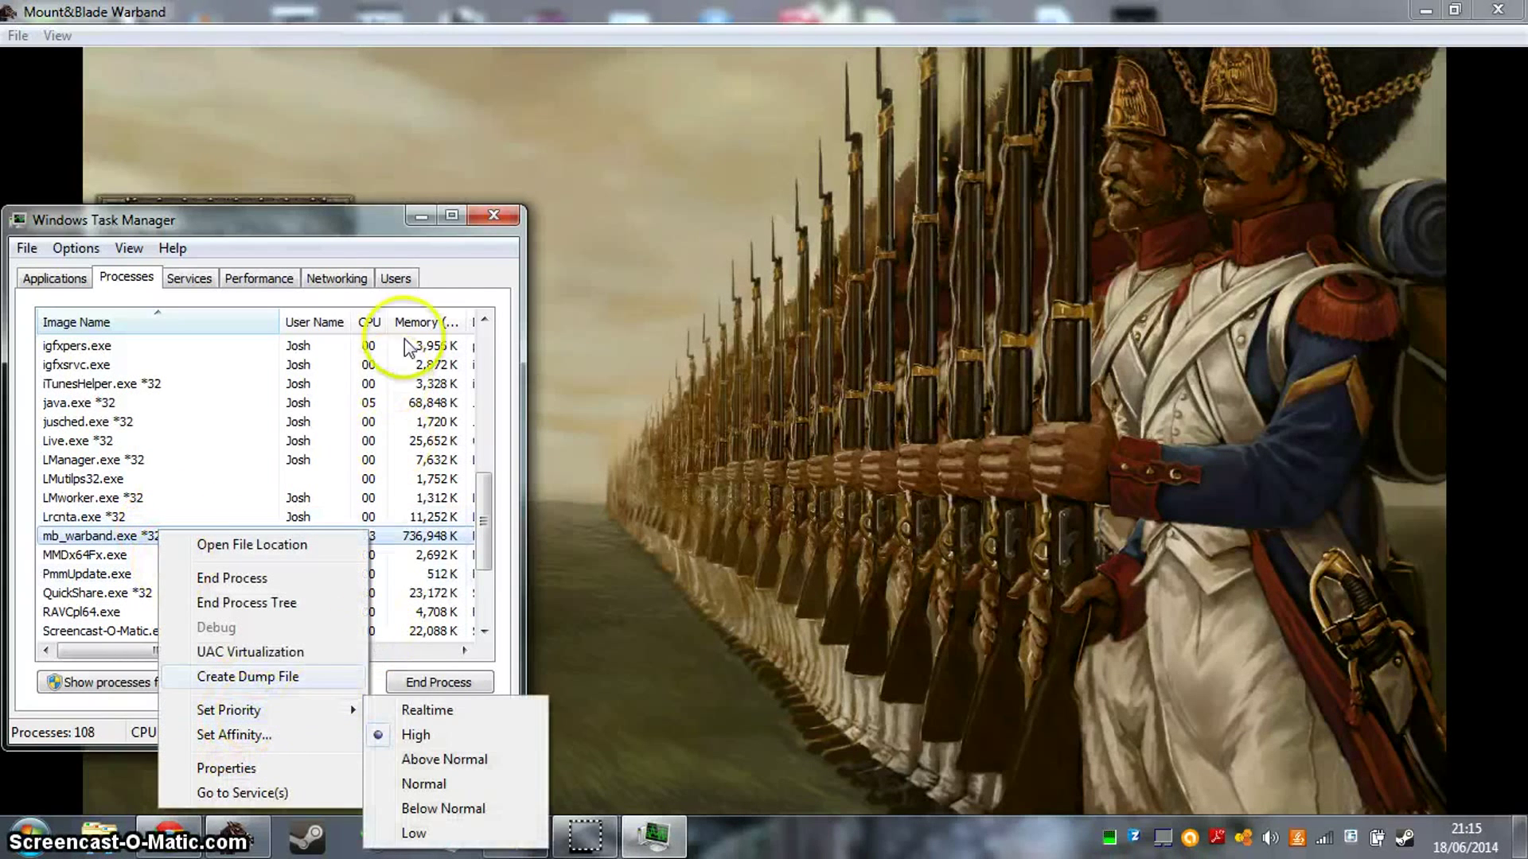
left_click(443, 271)
left_click(492, 216)
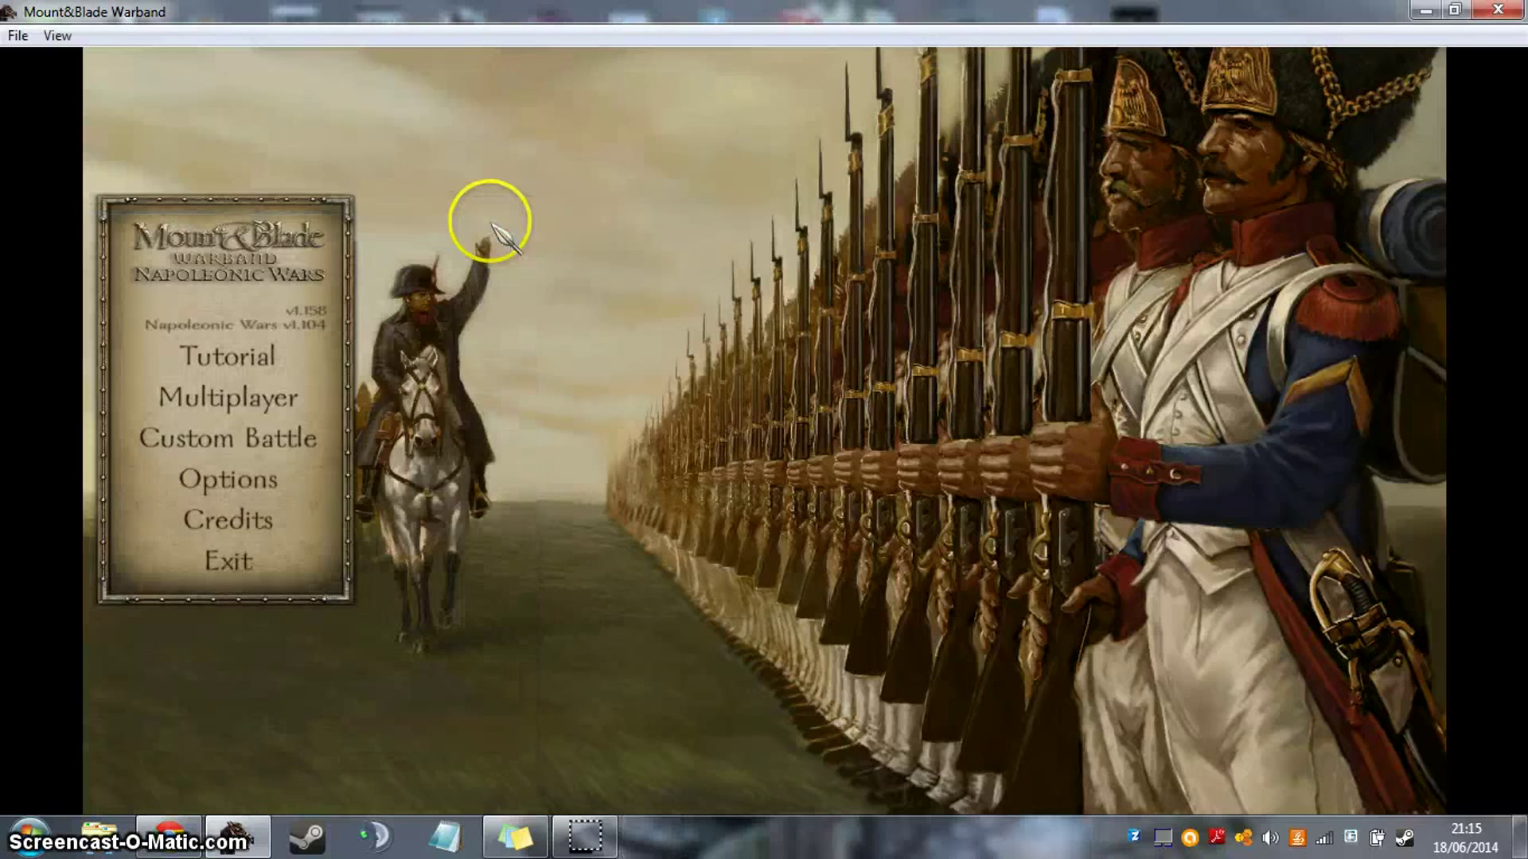